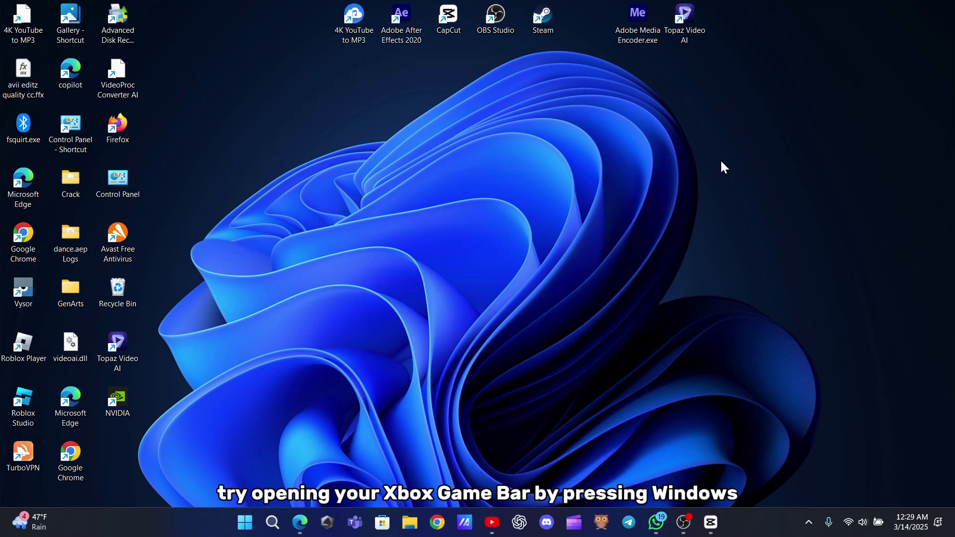
- In Xbox Game Bar's Audio widget, keep Speakers (Realtek(R) Audio) as the output device
key(super+g)
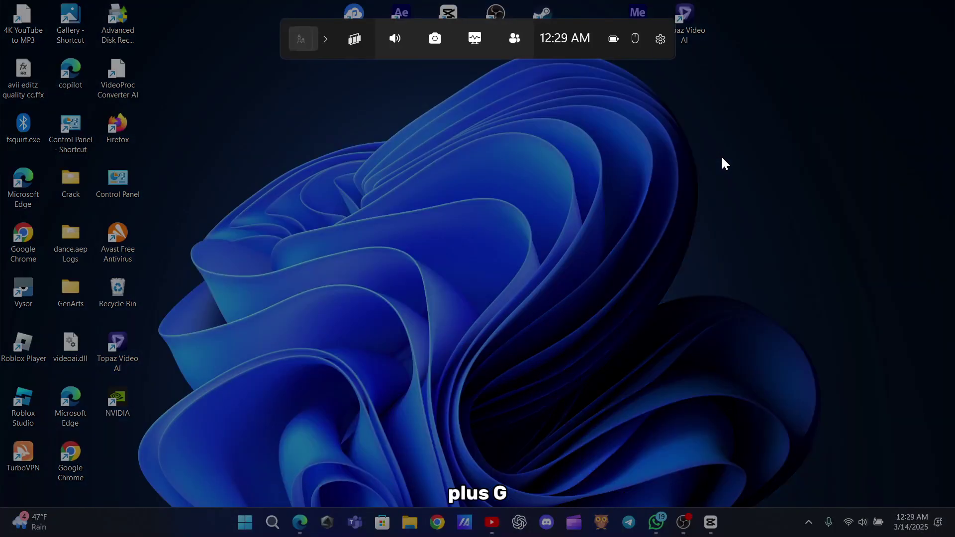
click(398, 36)
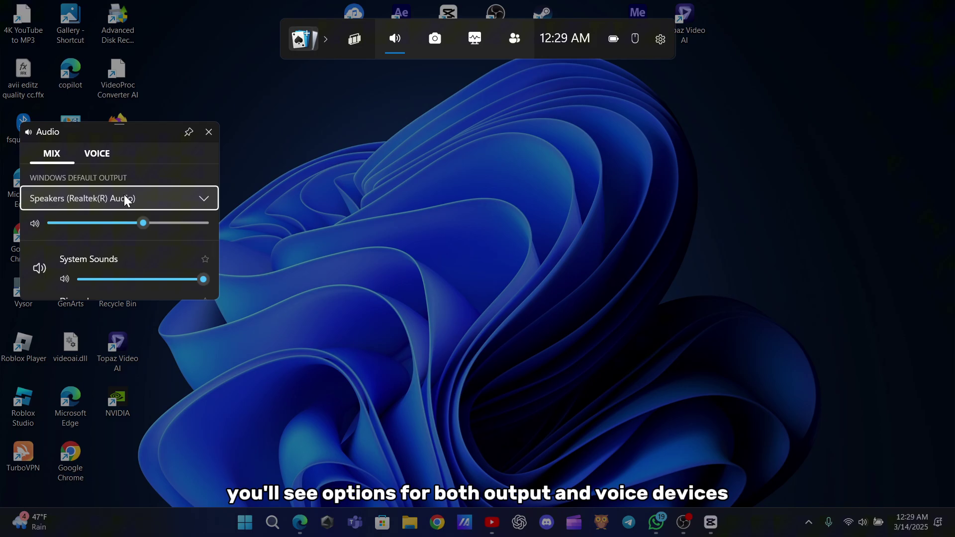
click(110, 197)
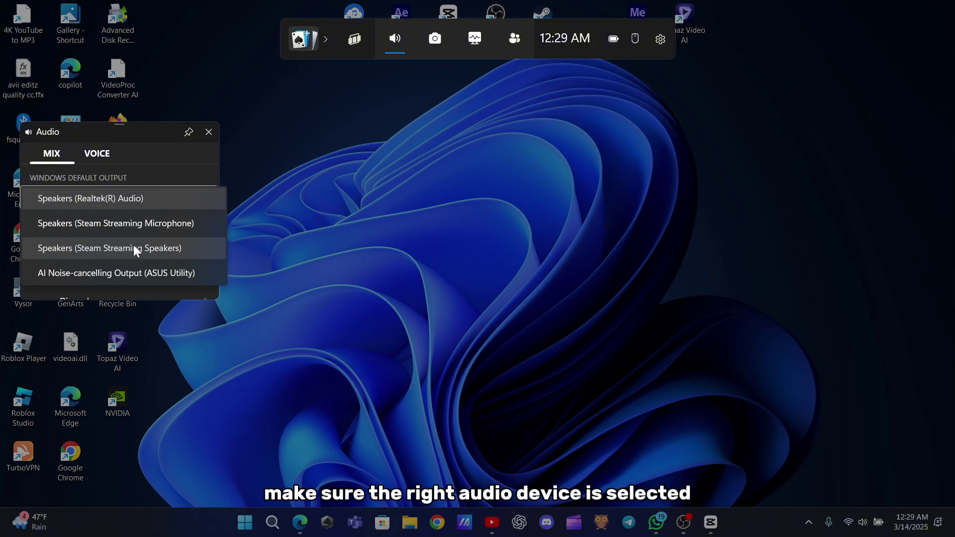
click(116, 199)
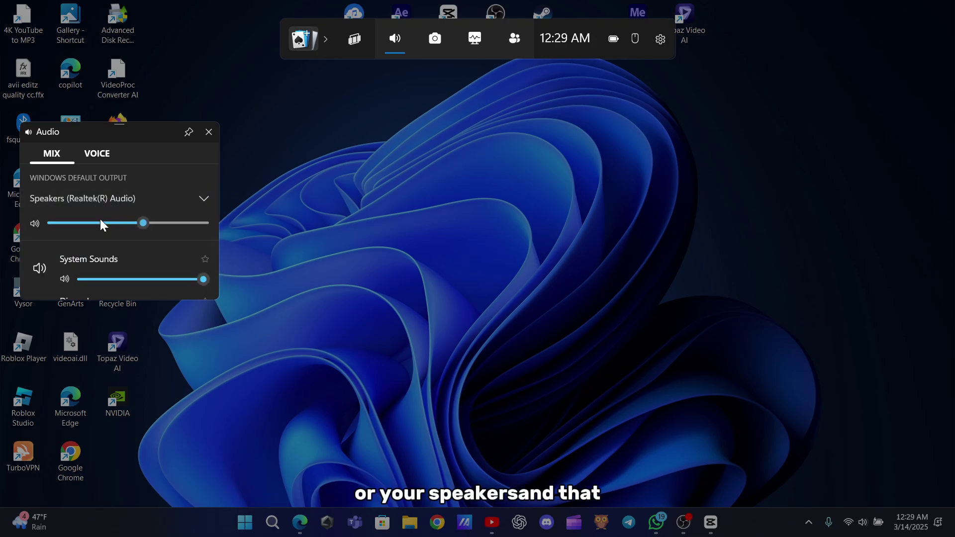
- Enlarge the audio mix panel, turn Discord's volume down, and close the Game Bar overlay
scroll(165, 224, up, 1)
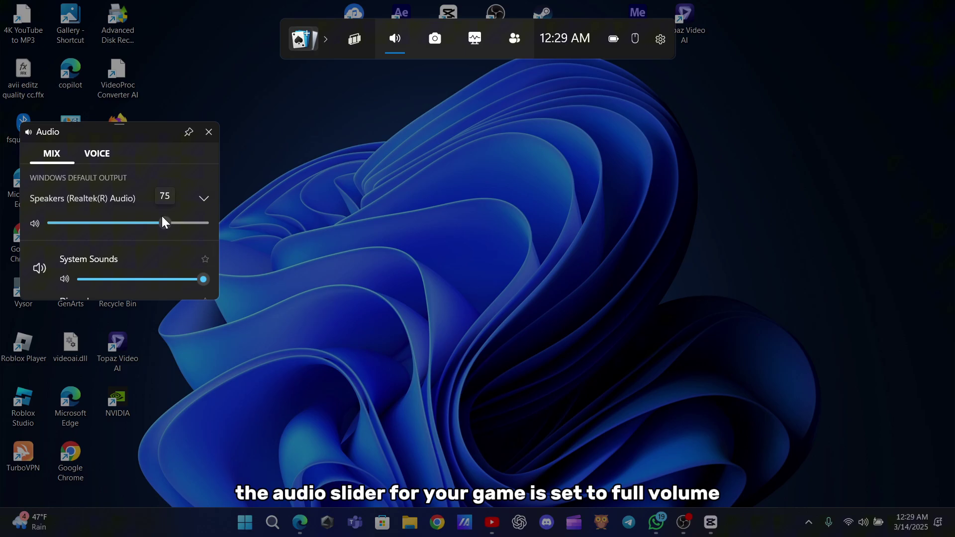
scroll(92, 253, down, 3)
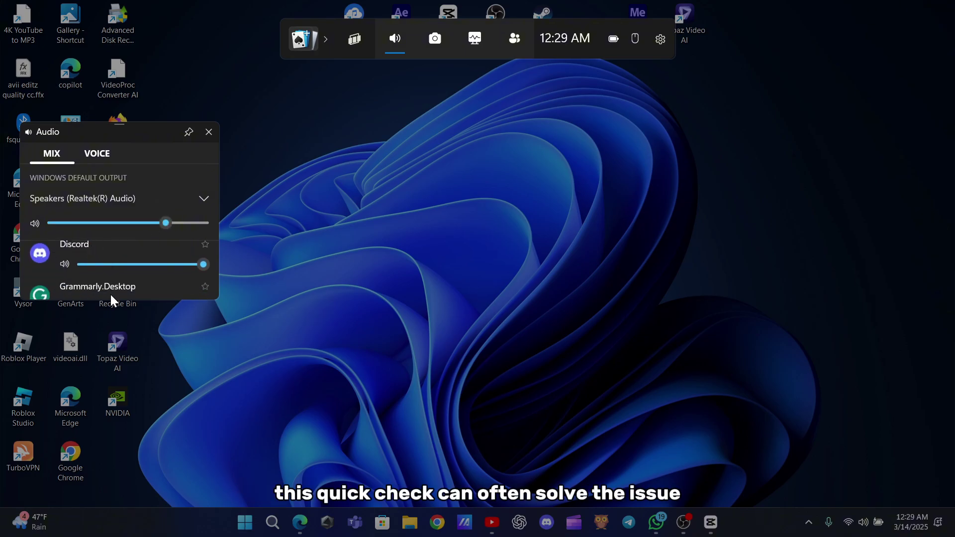
drag(110, 301, 107, 455)
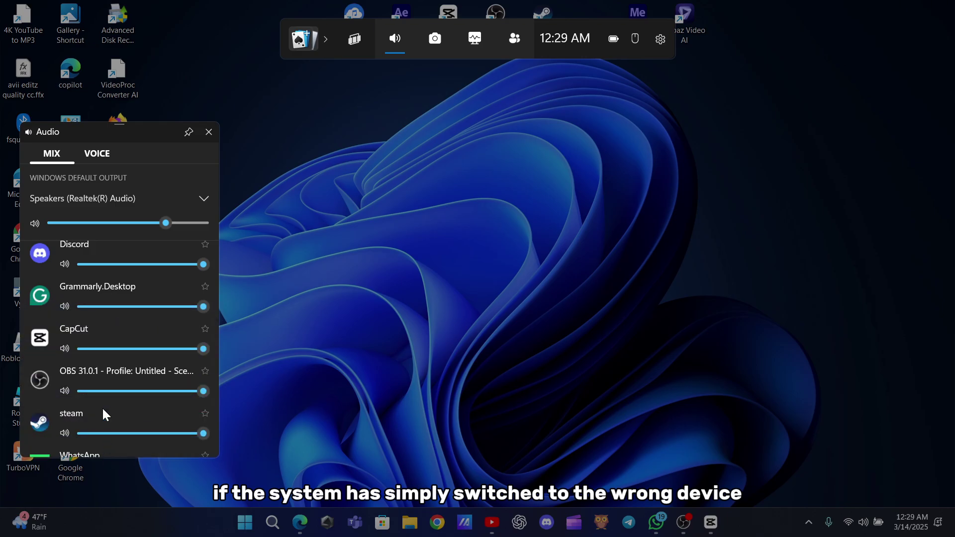
scroll(124, 341, down, 1)
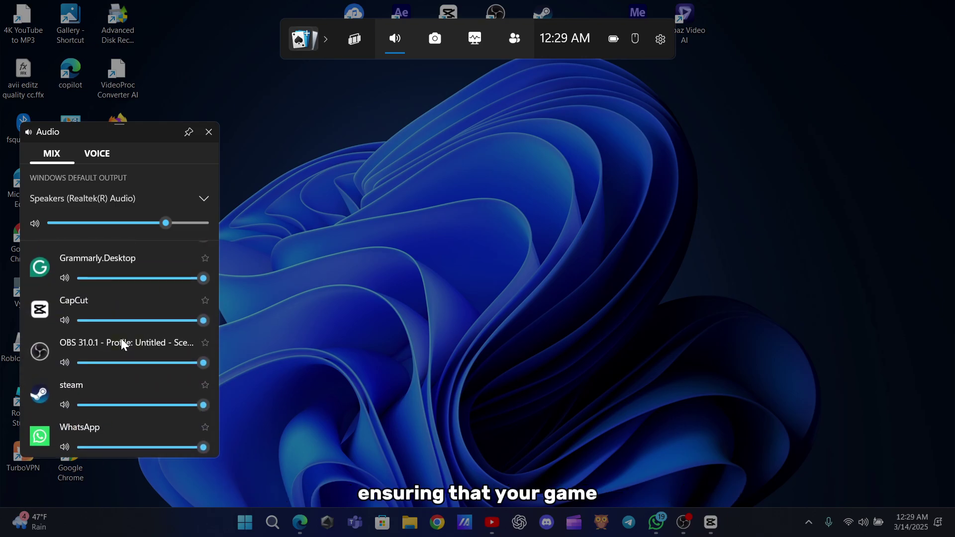
scroll(124, 293, up, 2)
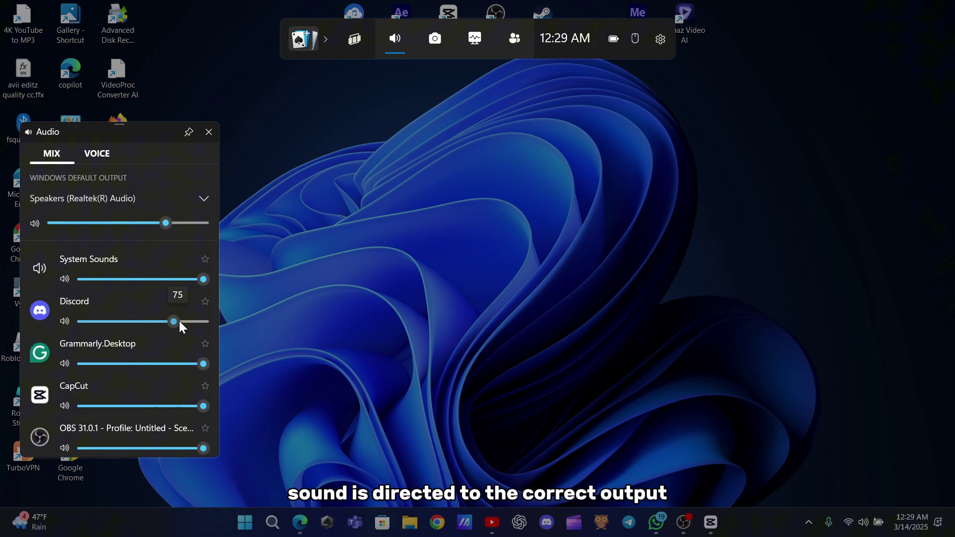
drag(179, 321, 94, 321)
click(721, 157)
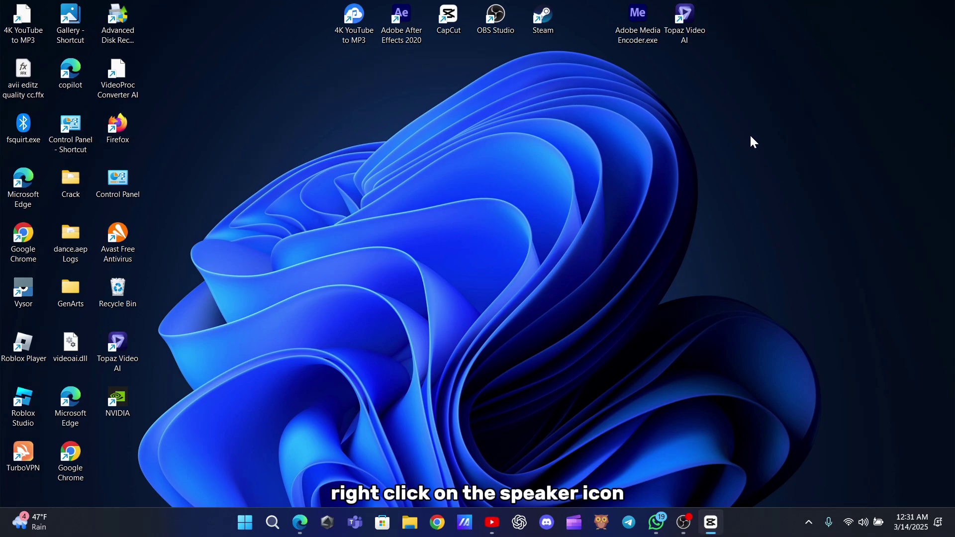
right_click(865, 523)
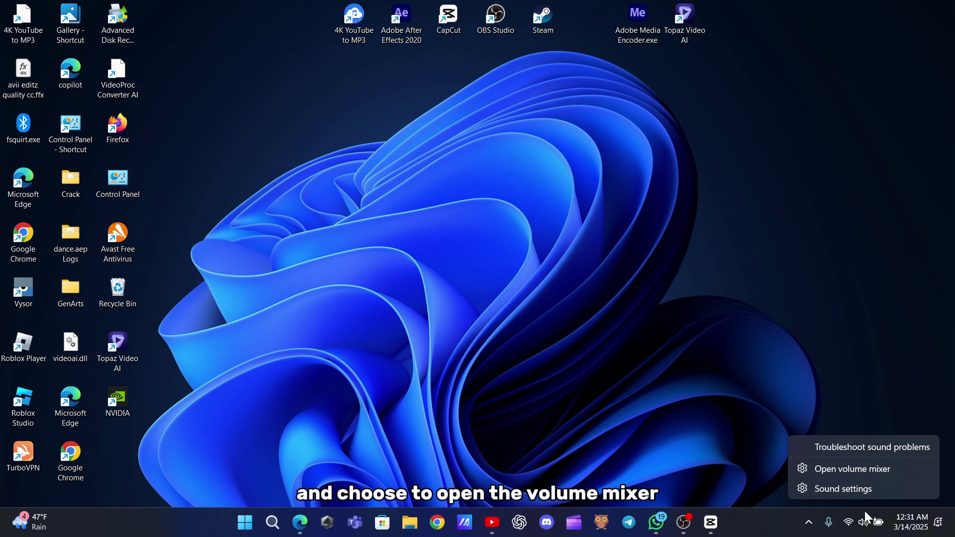
click(841, 468)
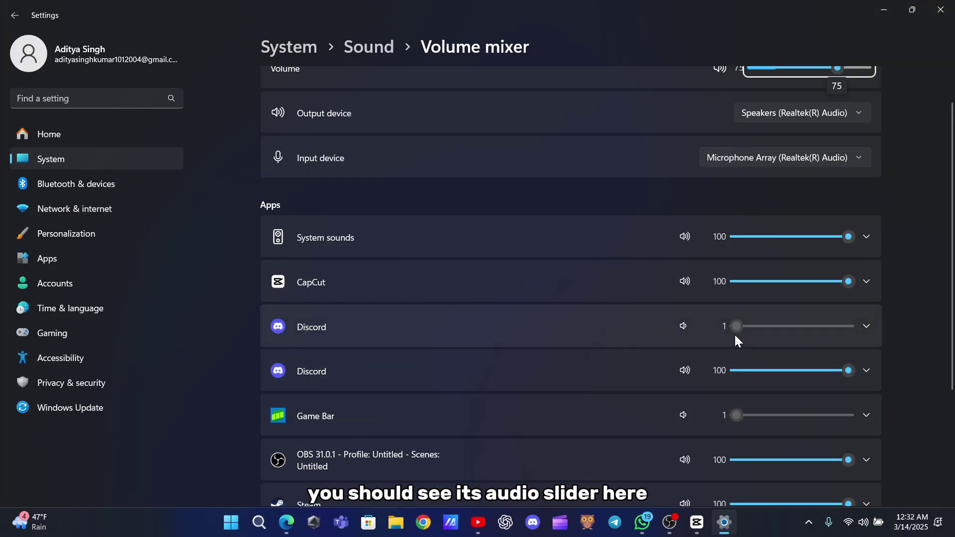
click(731, 326)
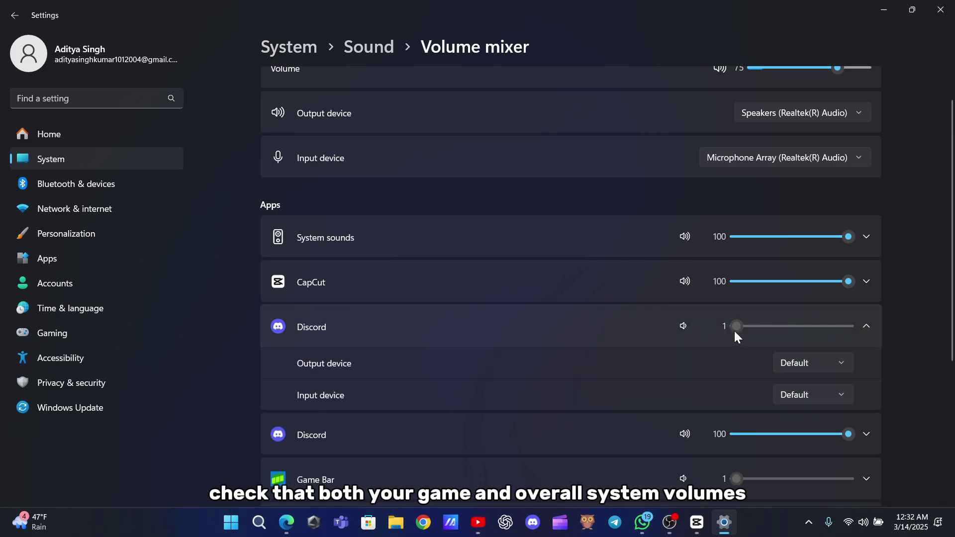
click(791, 342)
scroll(612, 373, down, 1)
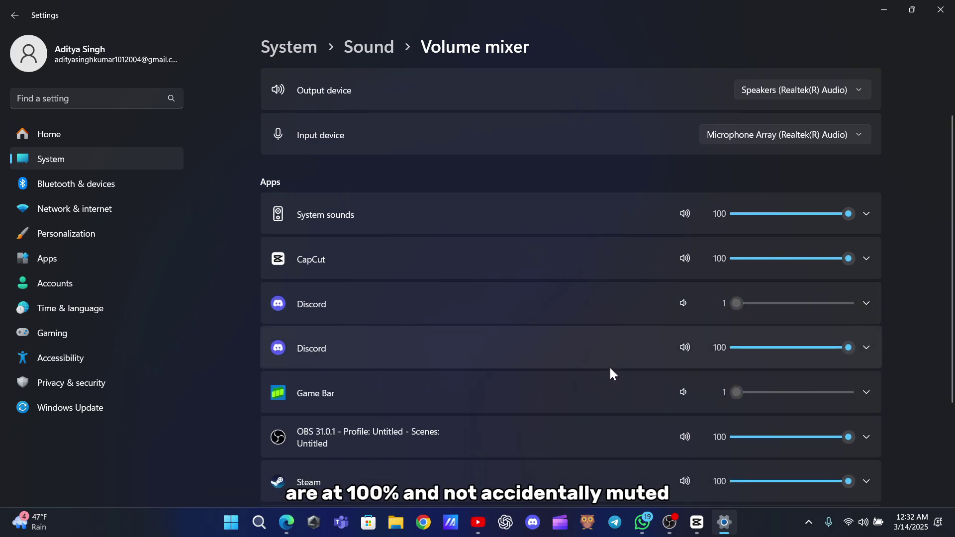
scroll(611, 369, down, 1)
scroll(560, 396, down, 5)
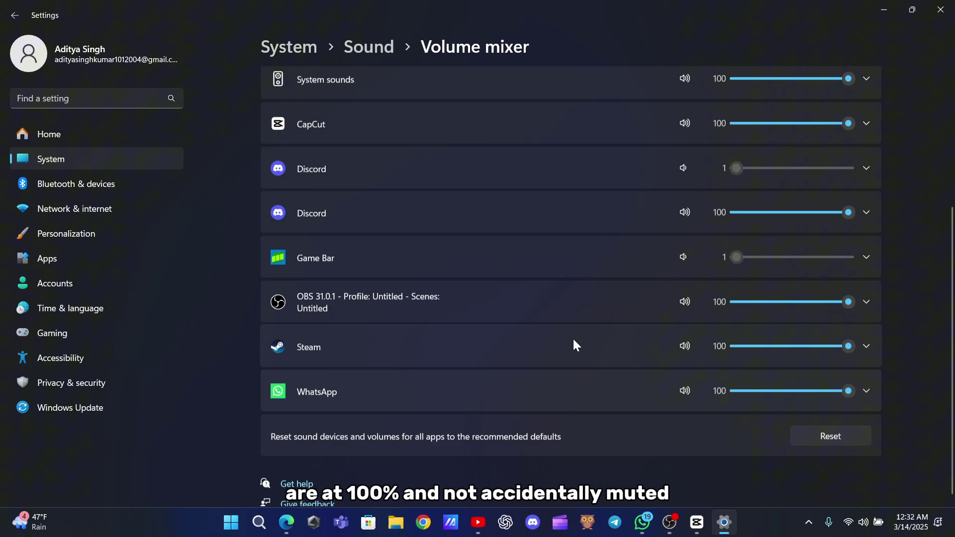
scroll(554, 355, up, 4)
scroll(554, 356, up, 4)
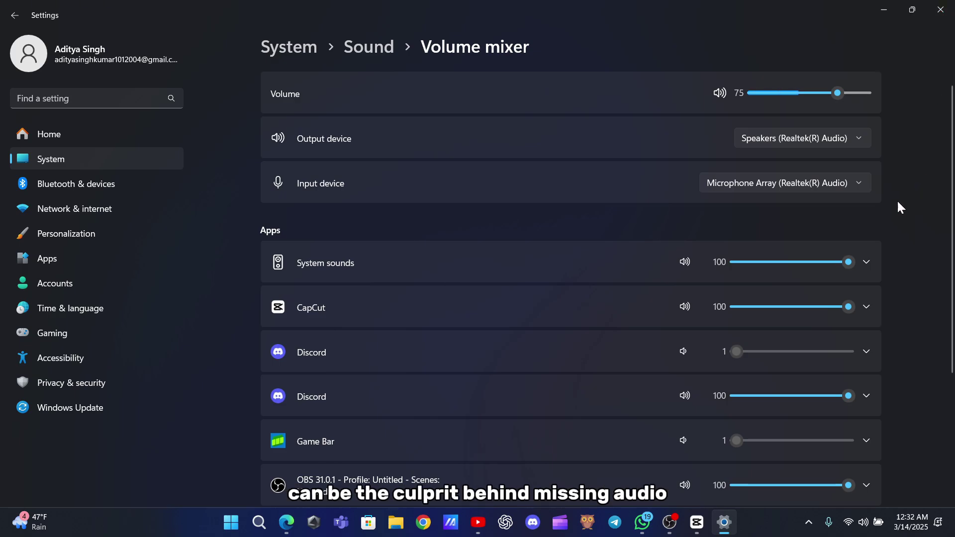
drag(812, 263, 865, 260)
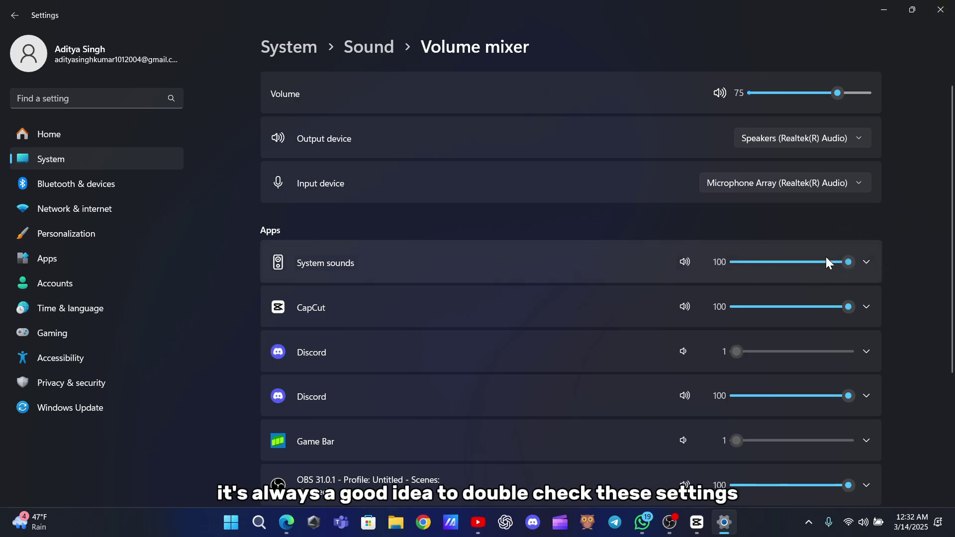
click(860, 265)
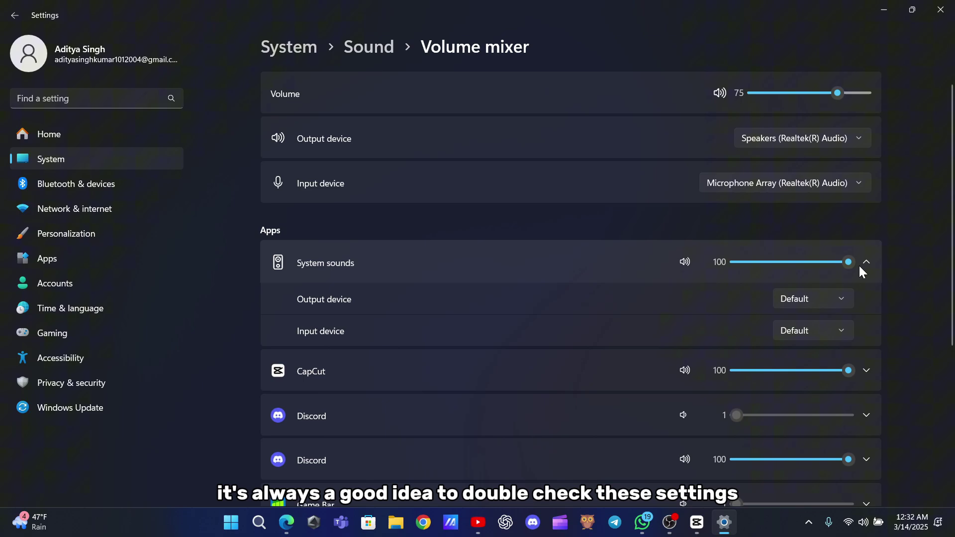
click(940, 9)
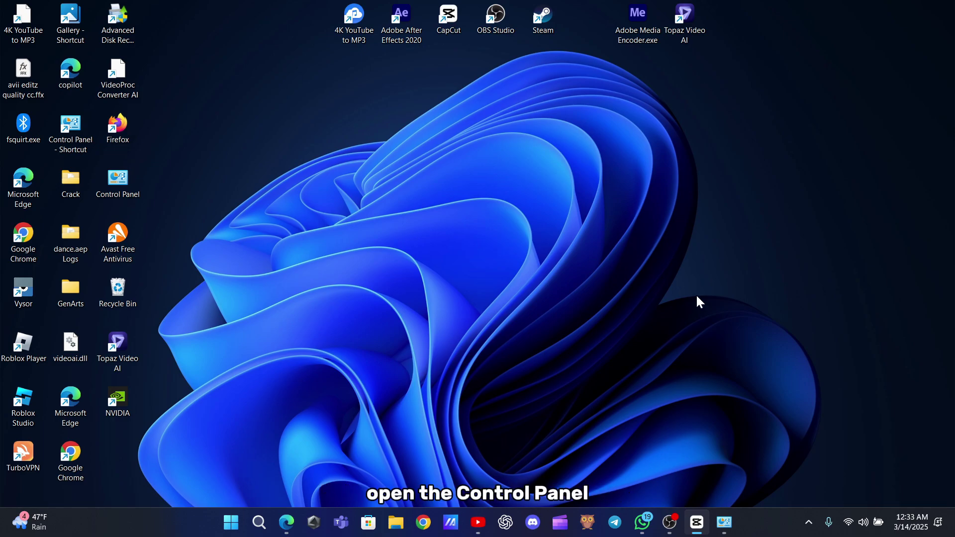
- Open the Sound dialog from Control Panel's Hardware and Sound and right-click Speakers (Realtek(R) Audio)
click(726, 513)
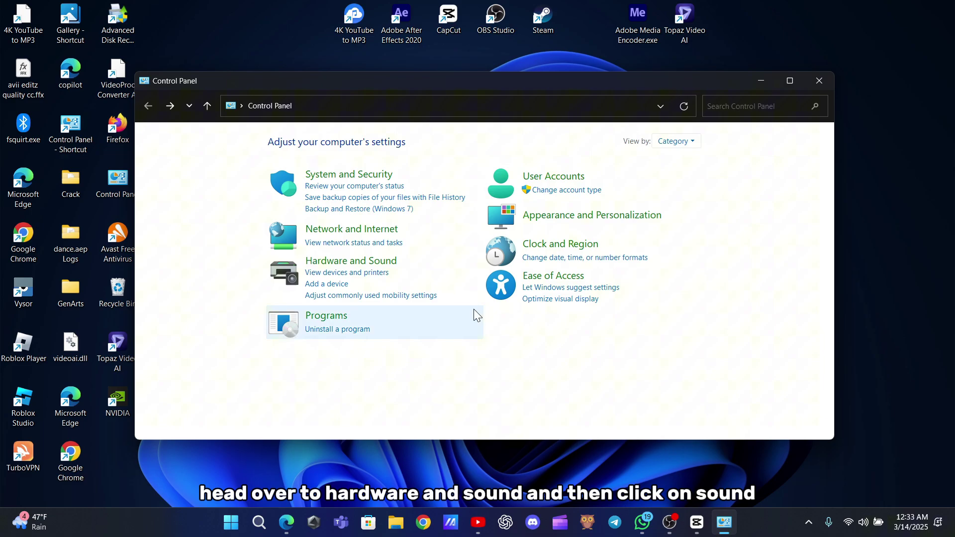
click(368, 261)
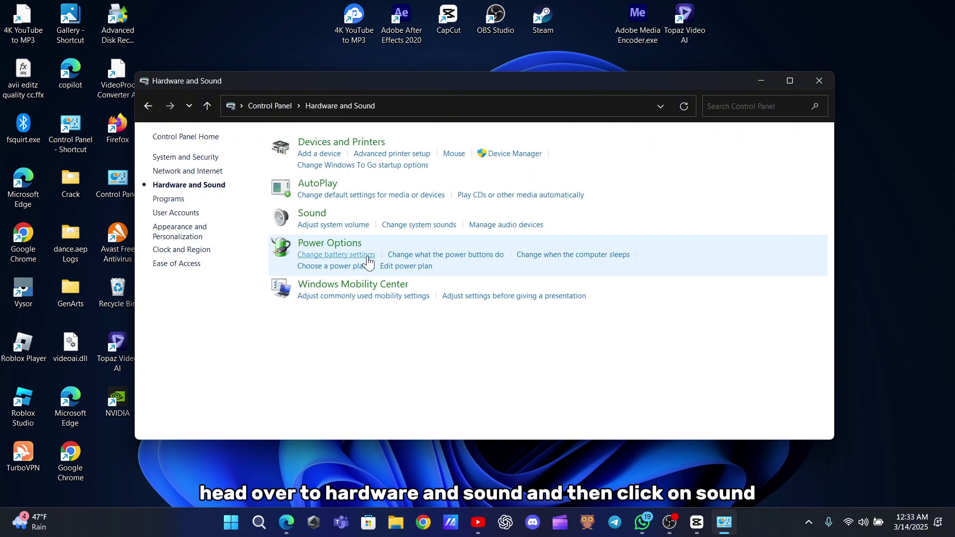
click(307, 219)
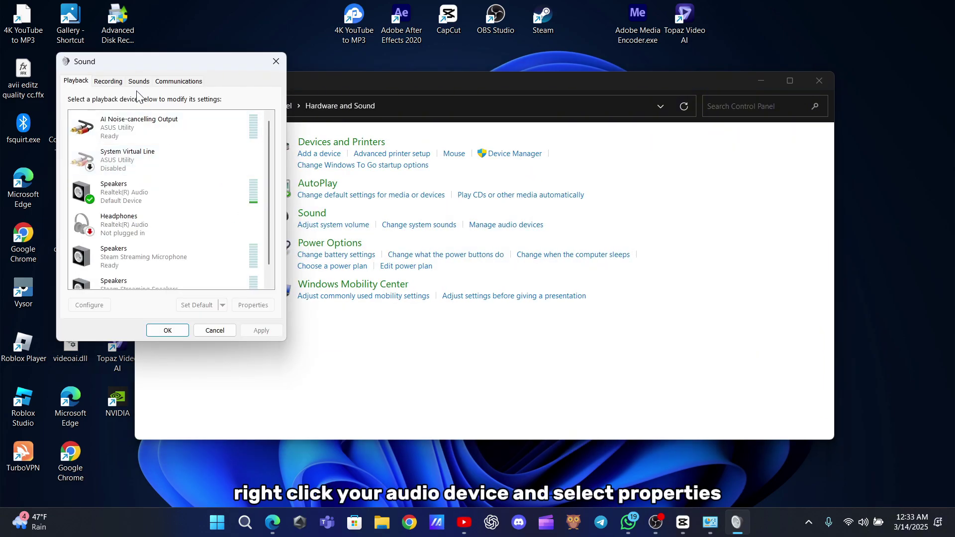
drag(135, 62, 356, 96)
right_click(361, 222)
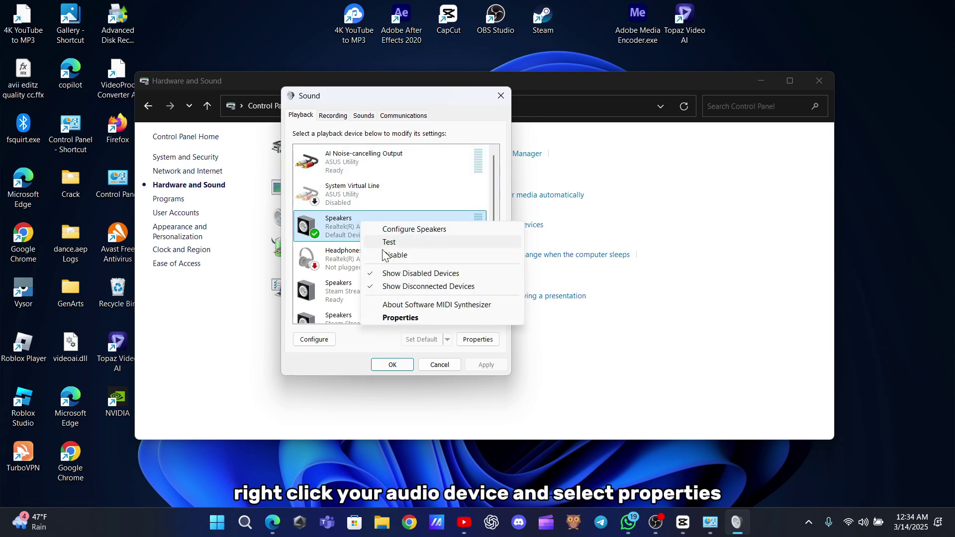
- Open Speakers Properties and test-play the 16 bit, 48000 Hz default format on the Advanced tab
click(401, 318)
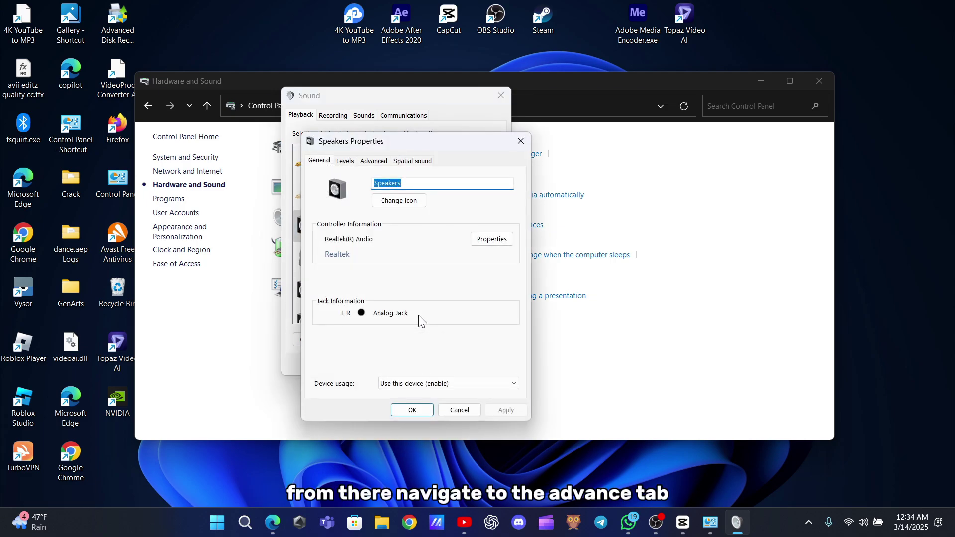
click(375, 162)
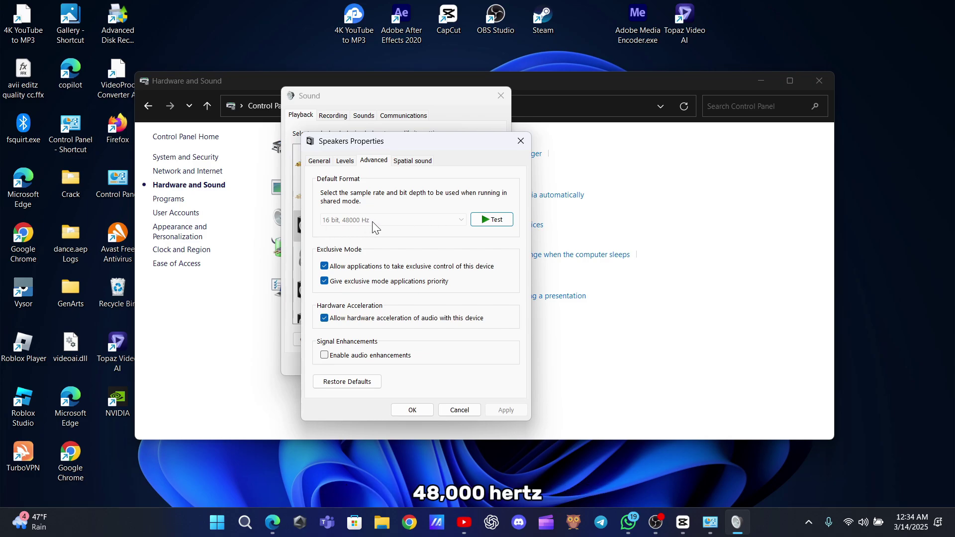
click(488, 221)
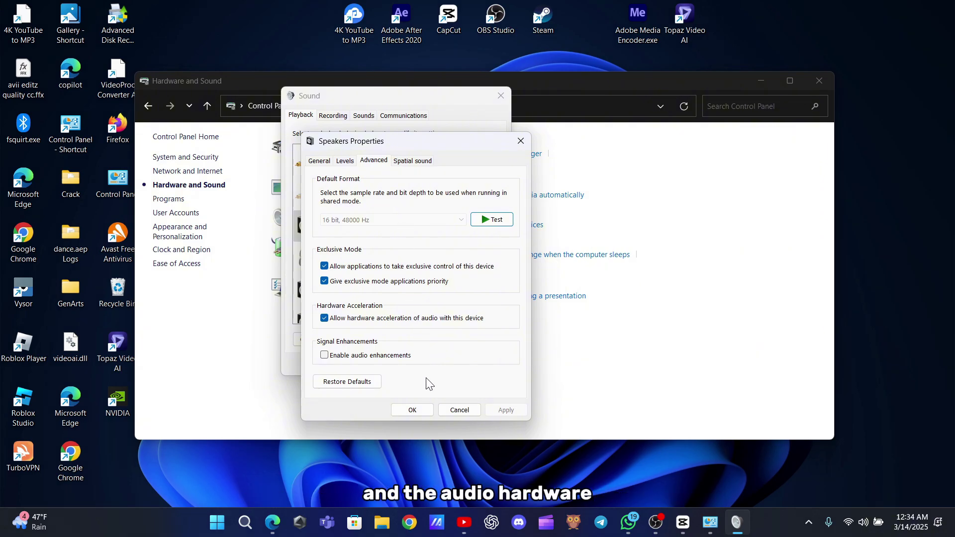
- Close Speakers Properties, the Sound dialog and the Hardware and Sound window
click(420, 410)
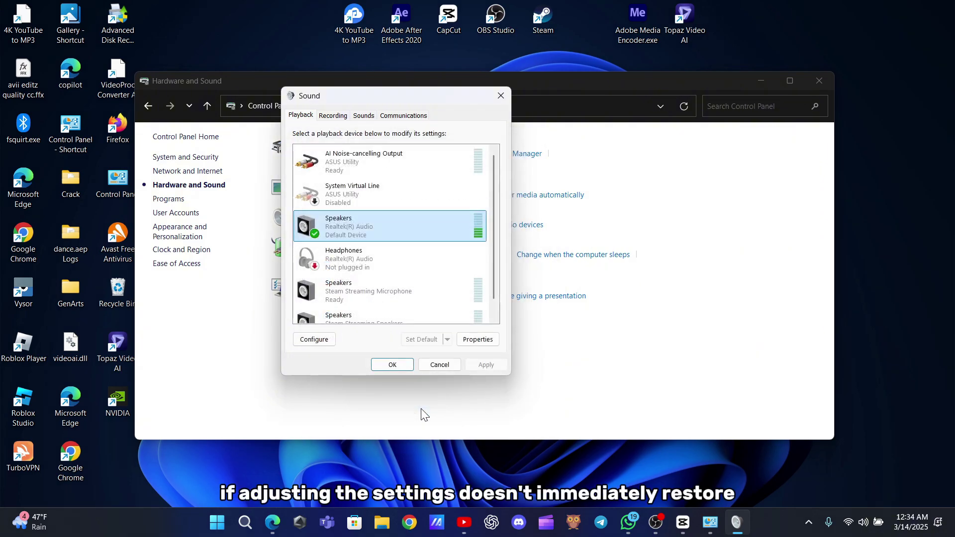
click(390, 365)
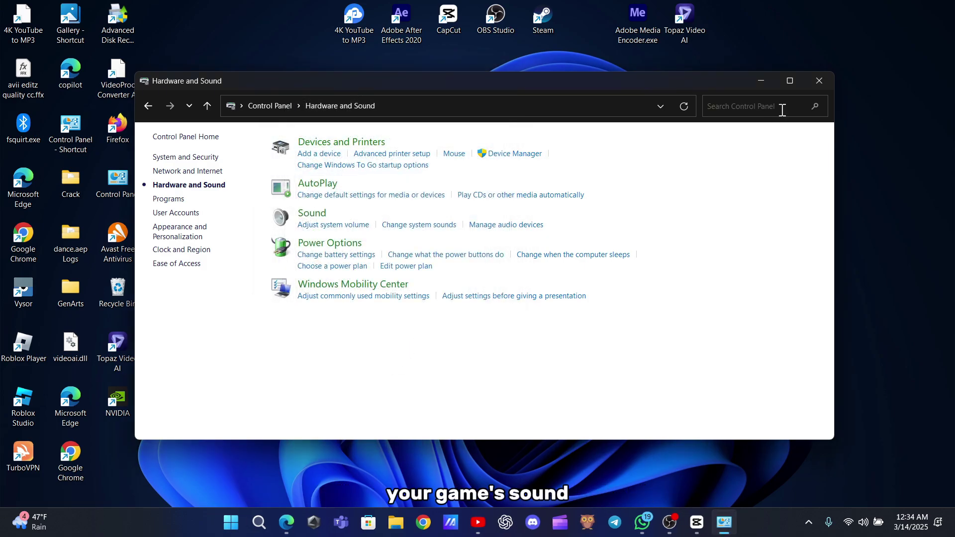
click(809, 83)
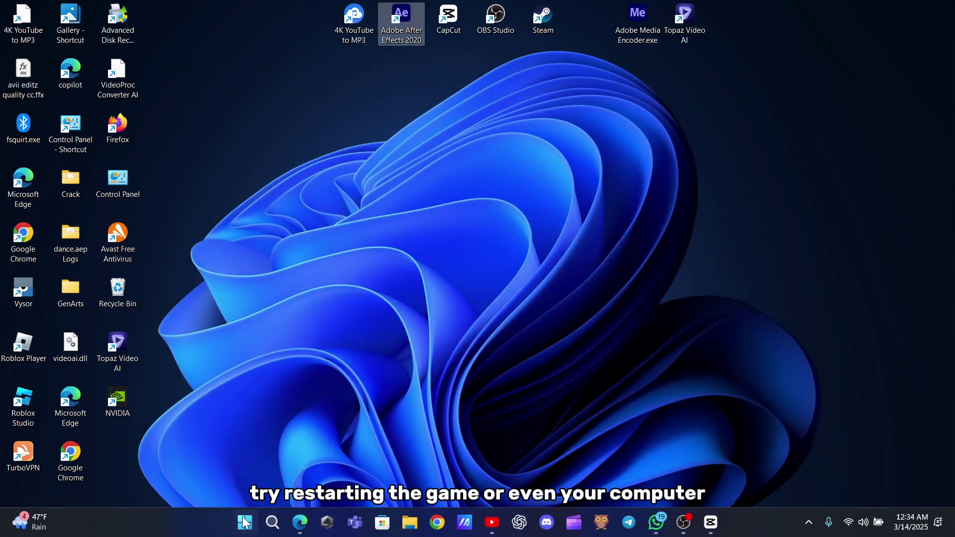
- View the Start menu's power options, then dismiss them without restarting
click(247, 521)
click(633, 480)
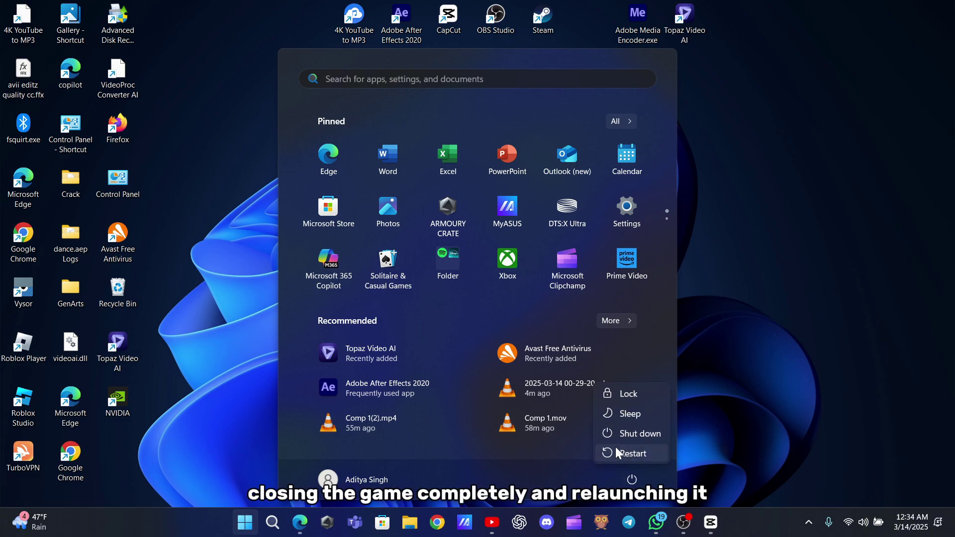
click(733, 268)
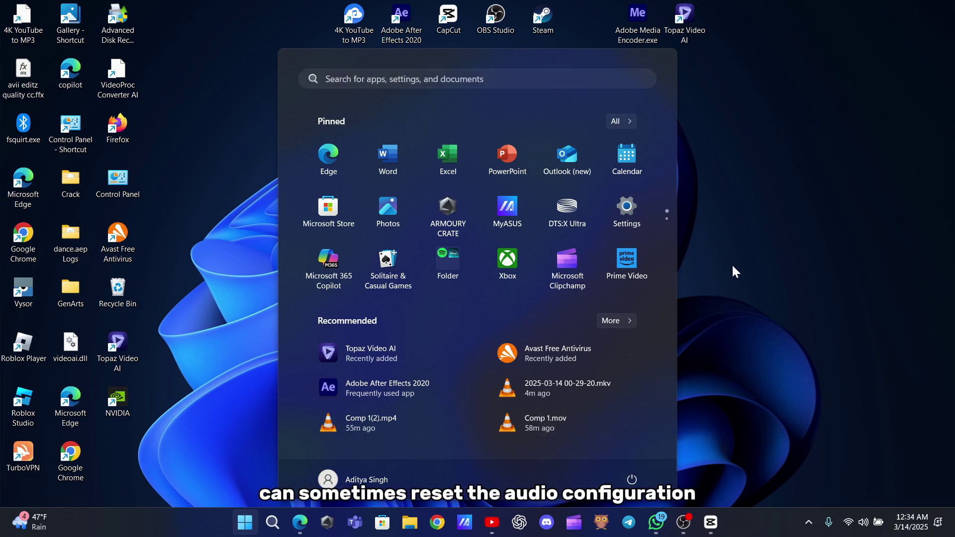
click(733, 269)
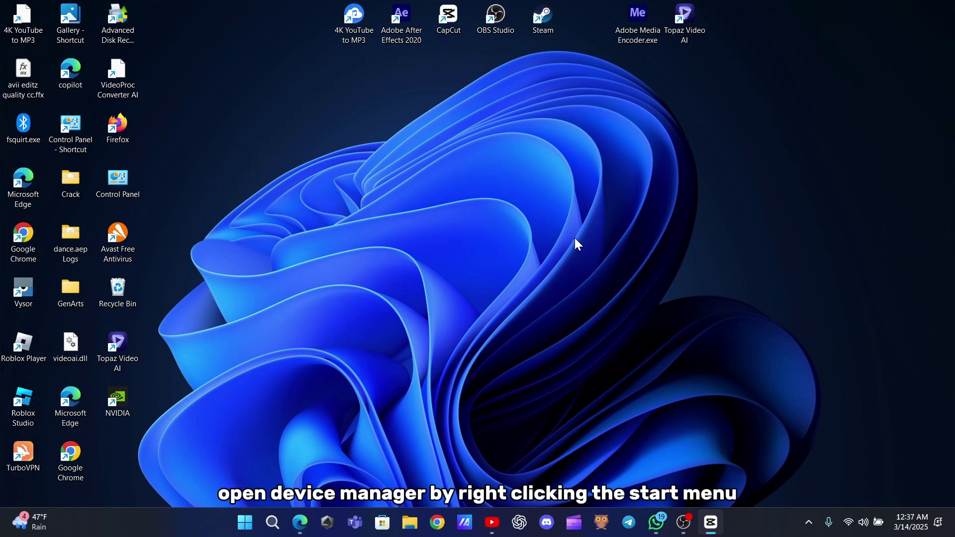
- Launch Device Manager from the Start right-click menu and expand Sound, video and game controllers
right_click(244, 523)
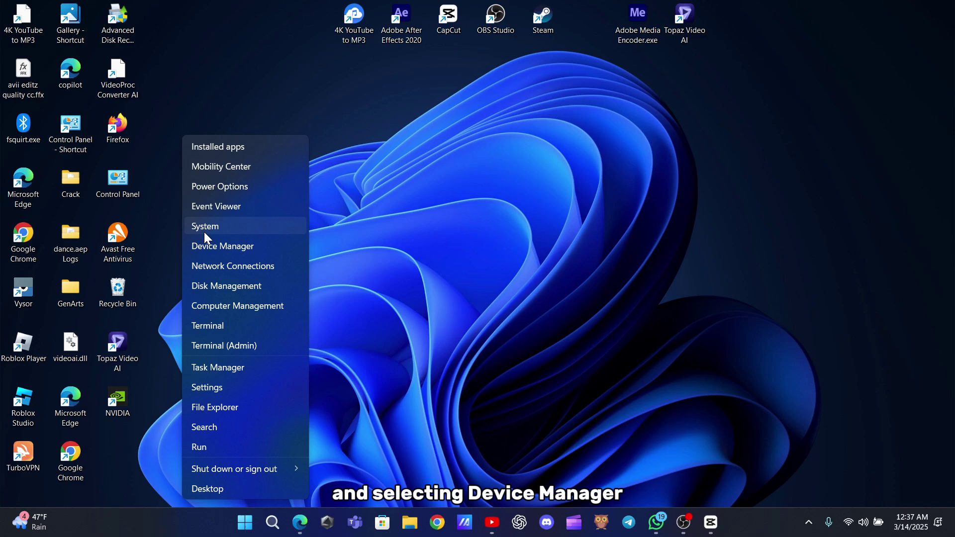
click(213, 245)
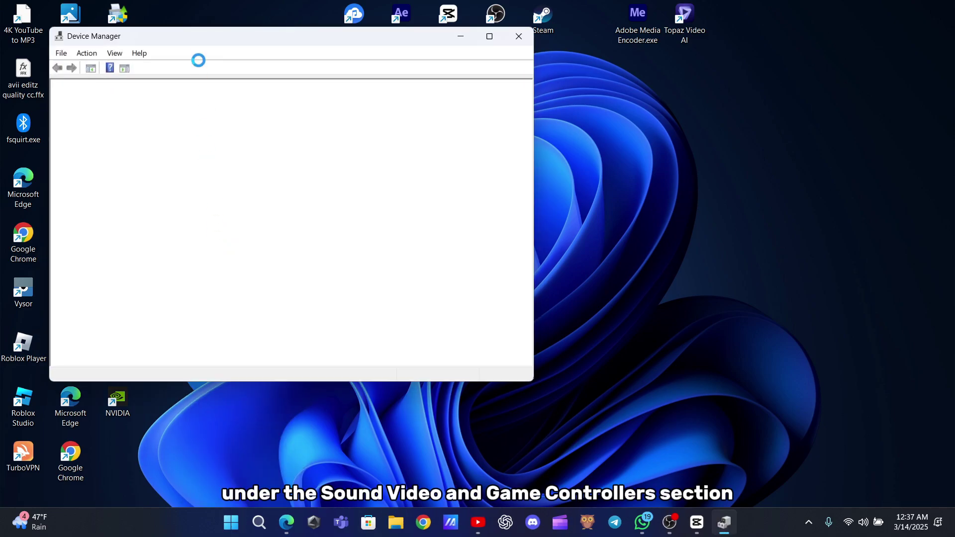
drag(204, 40, 399, 88)
click(272, 350)
click(264, 351)
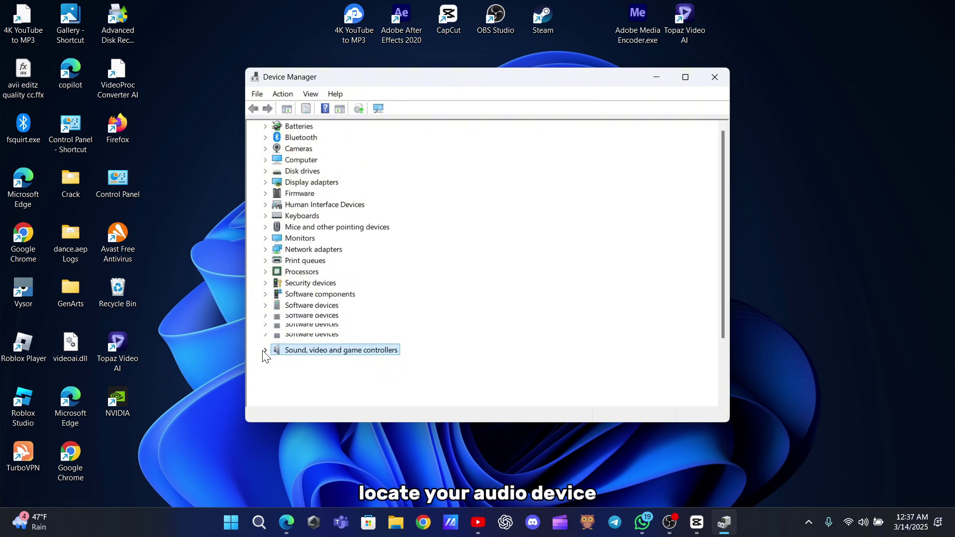
- Auto-search for a newer Realtek(R) Audio driver, confirm the best is installed, and close Device Manager
right_click(310, 374)
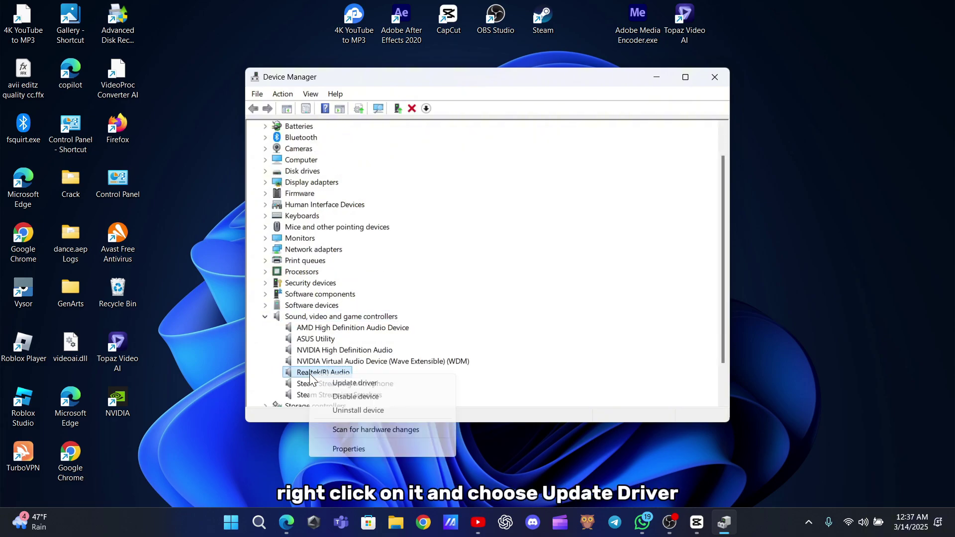
click(349, 383)
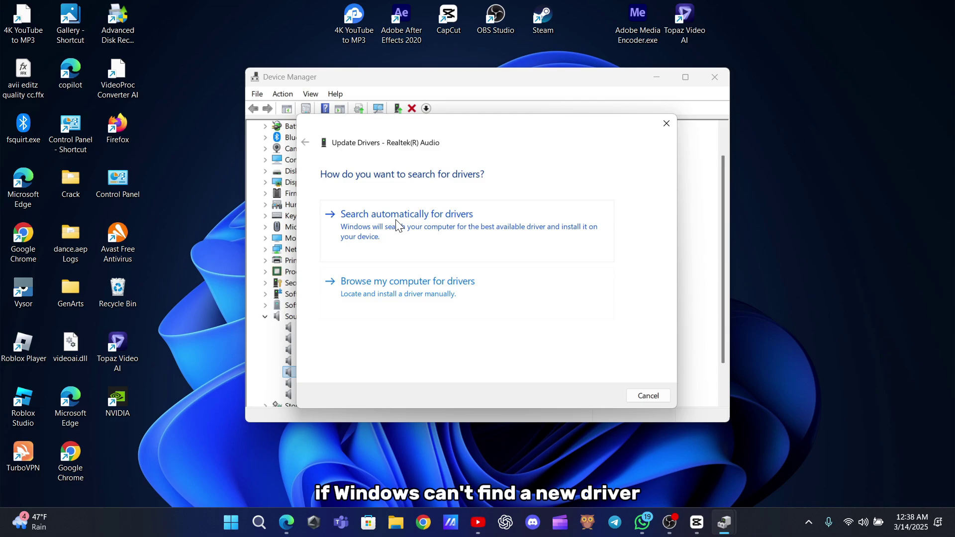
click(407, 229)
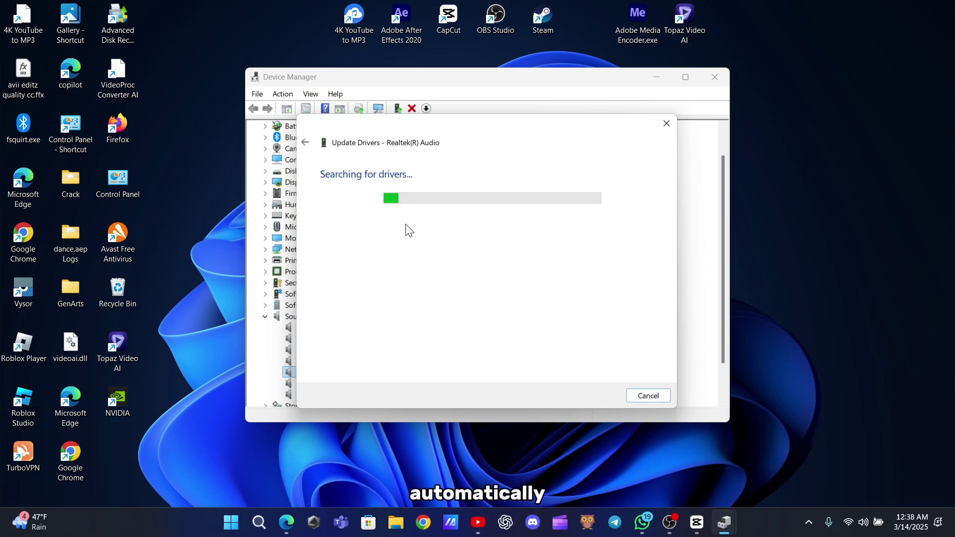
click(662, 124)
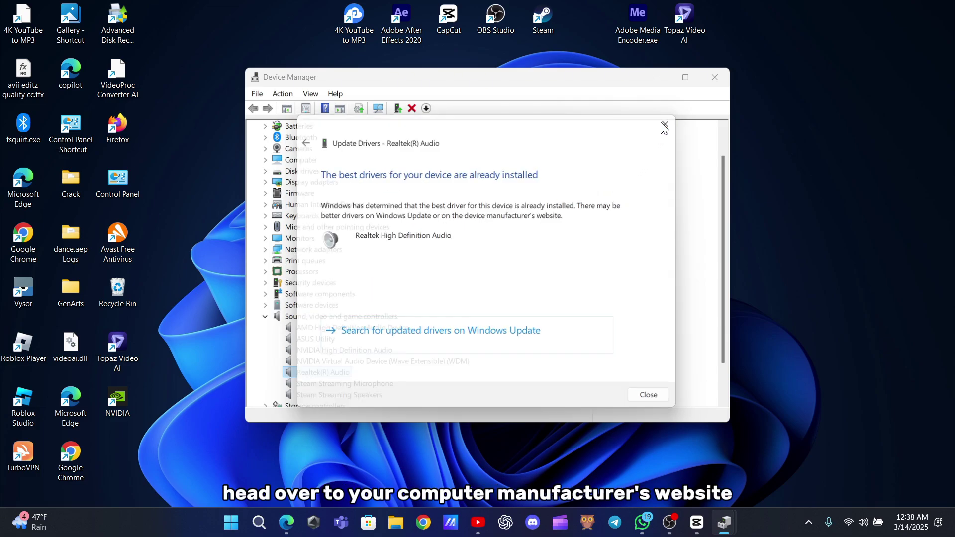
click(706, 83)
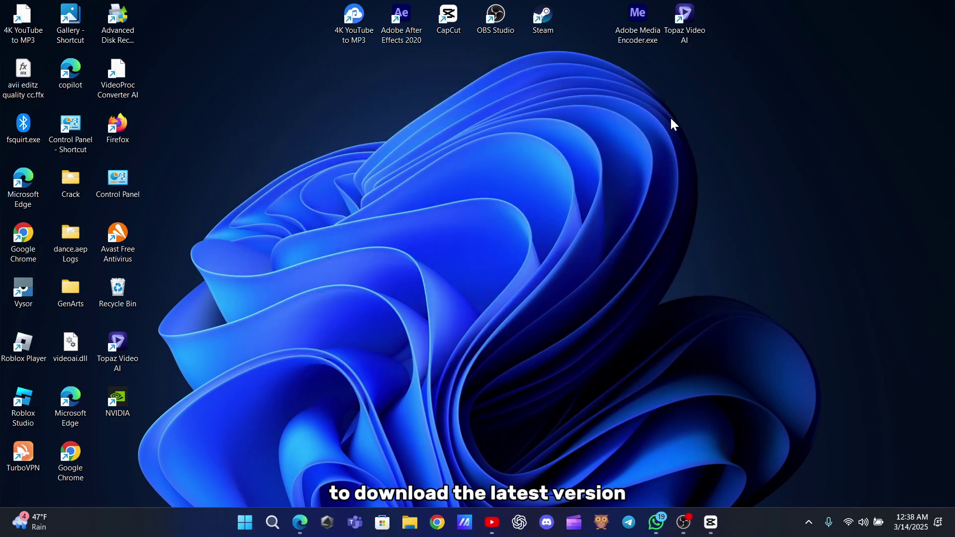